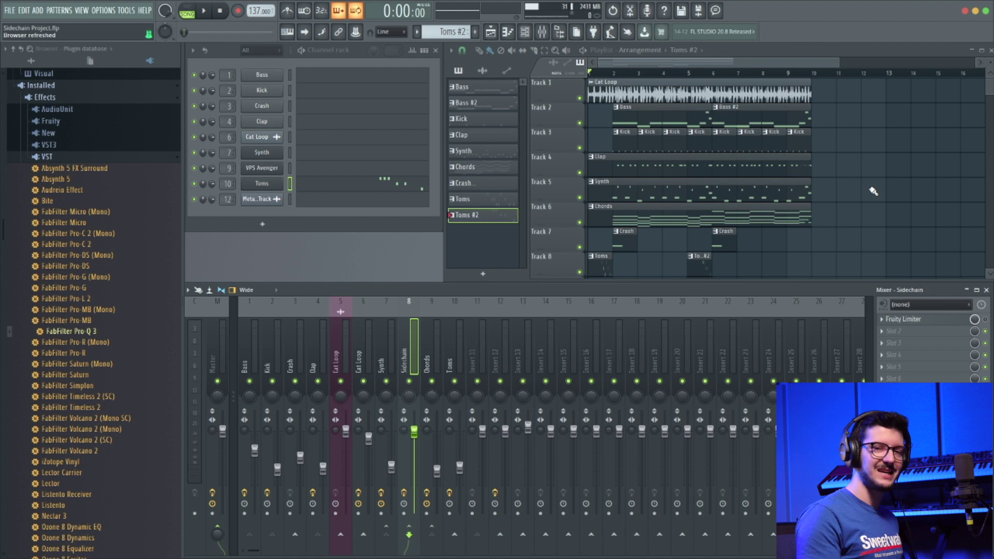
Play the project, then rename mixer insert 8 to 'Sidechain'.
{"action": "key", "text": "space"}
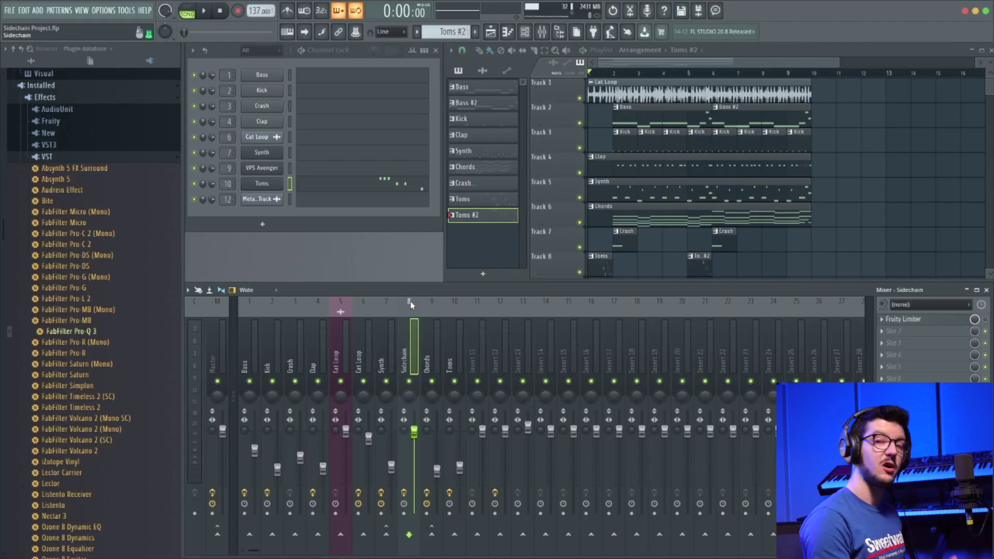
{"action": "right_click", "coordinate": [420, 305]}
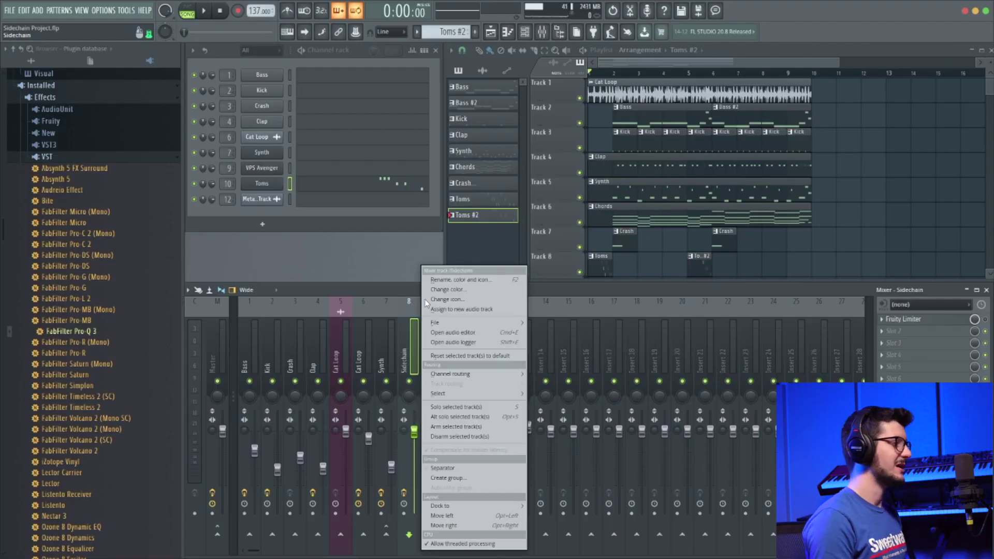
{"action": "left_click", "coordinate": [462, 280]}
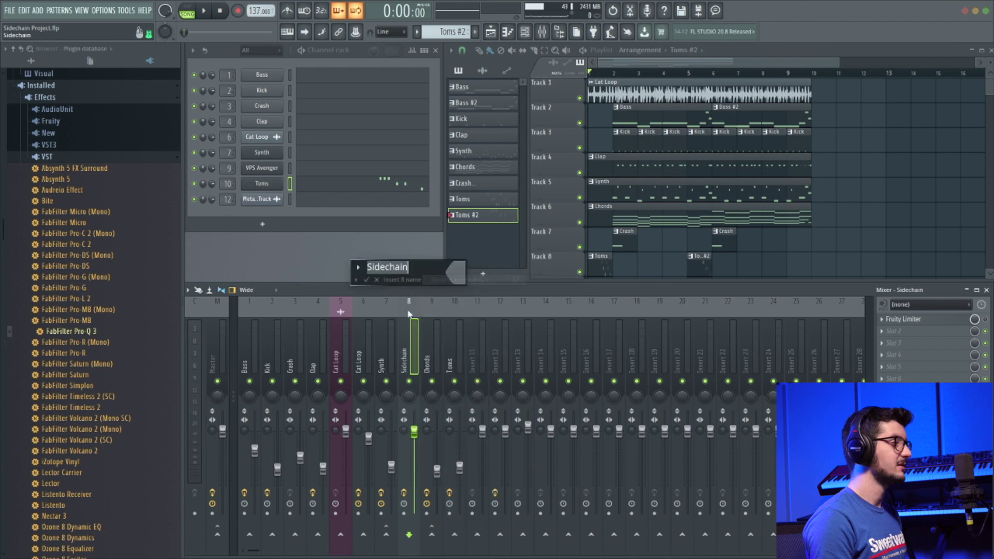
{"action": "left_click", "coordinate": [367, 280]}
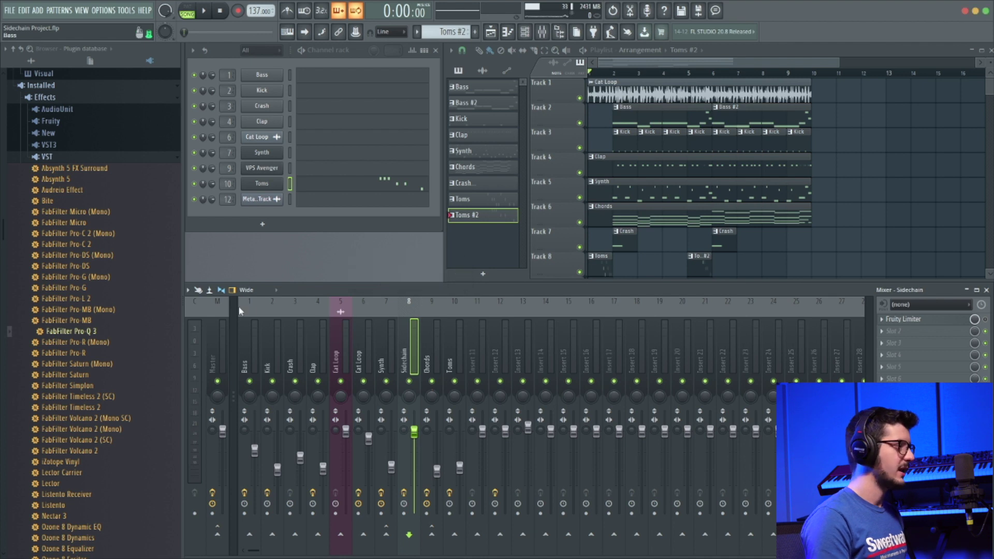
Sidechain the Kick mixer track into the Sidechain insert.
{"action": "left_click", "coordinate": [273, 301]}
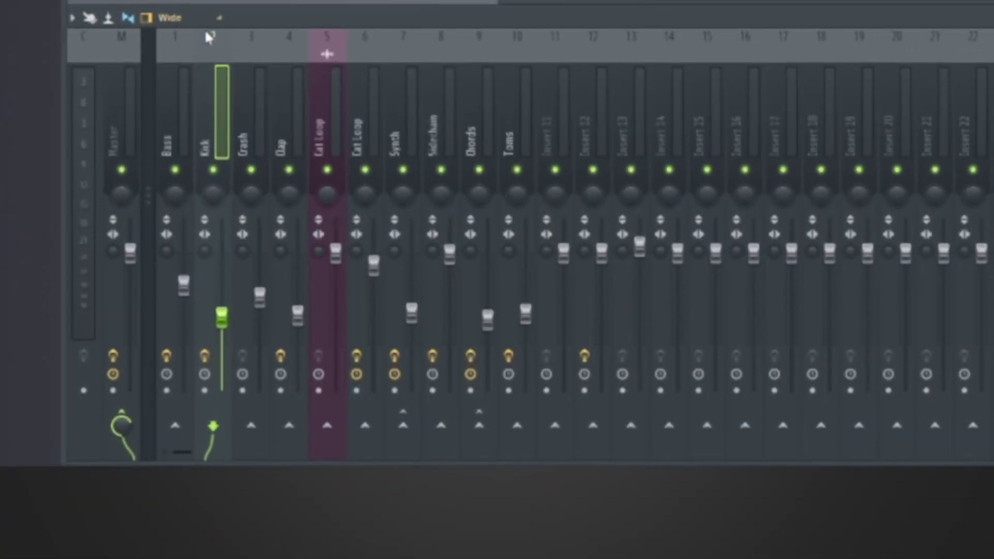
{"action": "left_click", "coordinate": [249, 304]}
{"action": "left_click", "coordinate": [210, 23]}
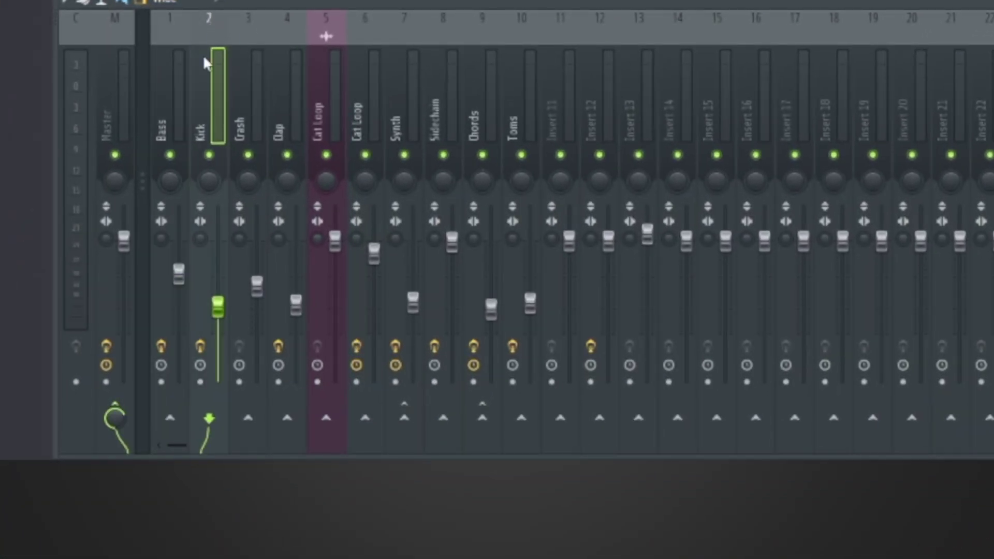
{"action": "right_click", "coordinate": [445, 422]}
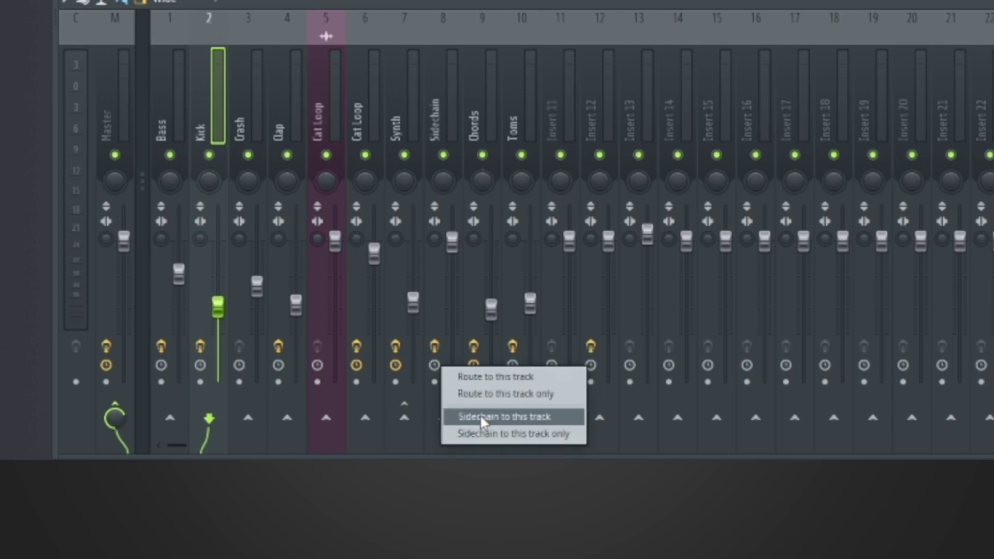
{"action": "left_click", "coordinate": [515, 418]}
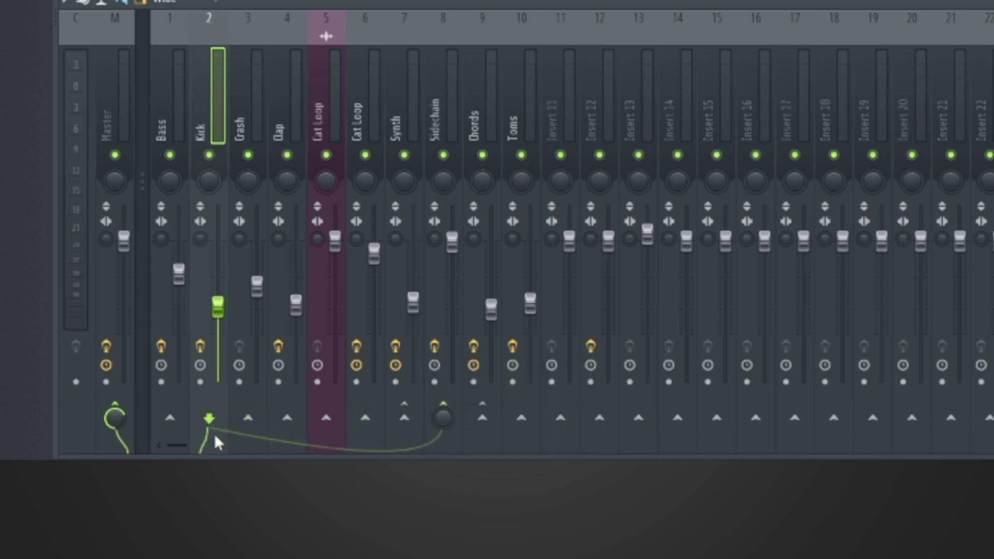
Route the Bass, Synth and Chords tracks into the Sidechain insert.
{"action": "left_click", "coordinate": [439, 427]}
{"action": "left_click", "coordinate": [172, 27]}
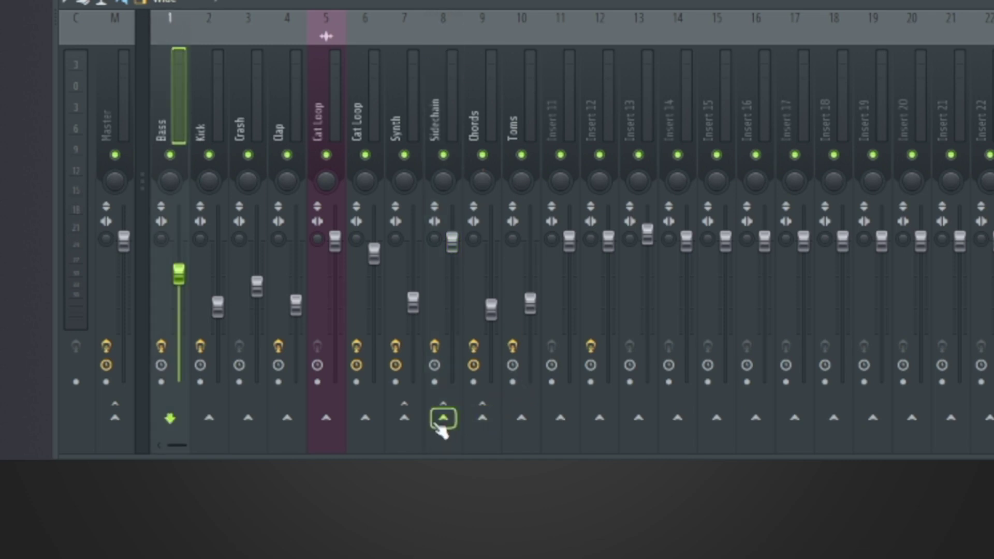
{"action": "right_click", "coordinate": [439, 427]}
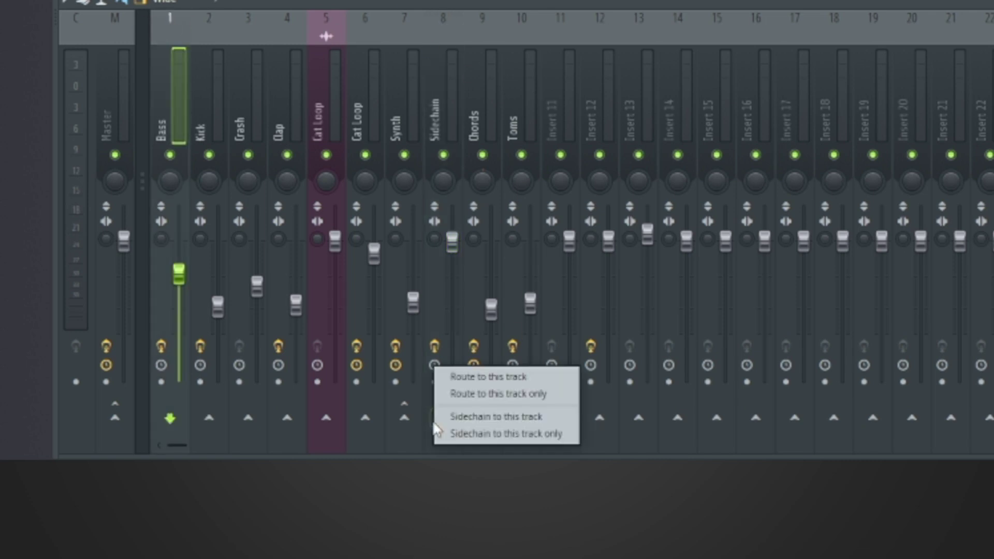
{"action": "left_click", "coordinate": [481, 376]}
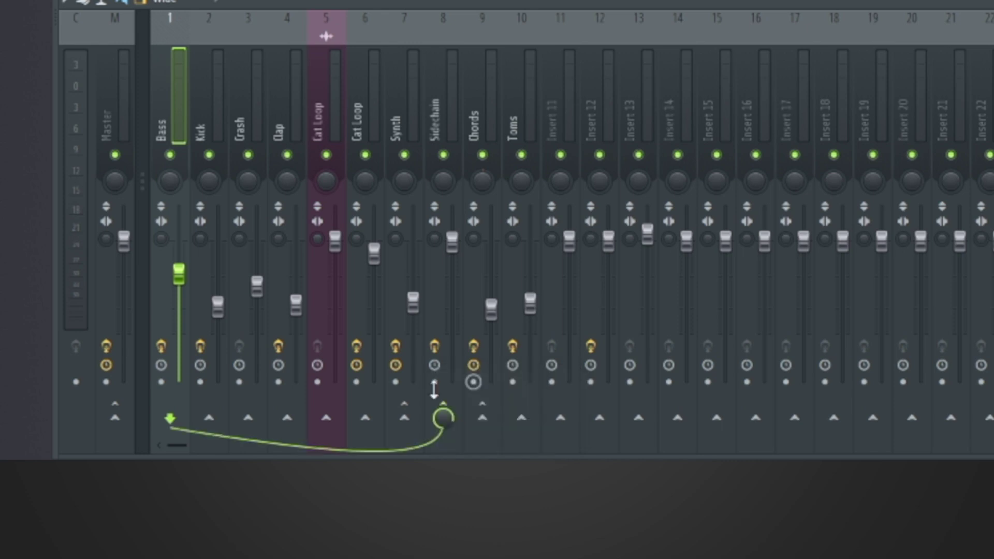
{"action": "left_click", "coordinate": [404, 29]}
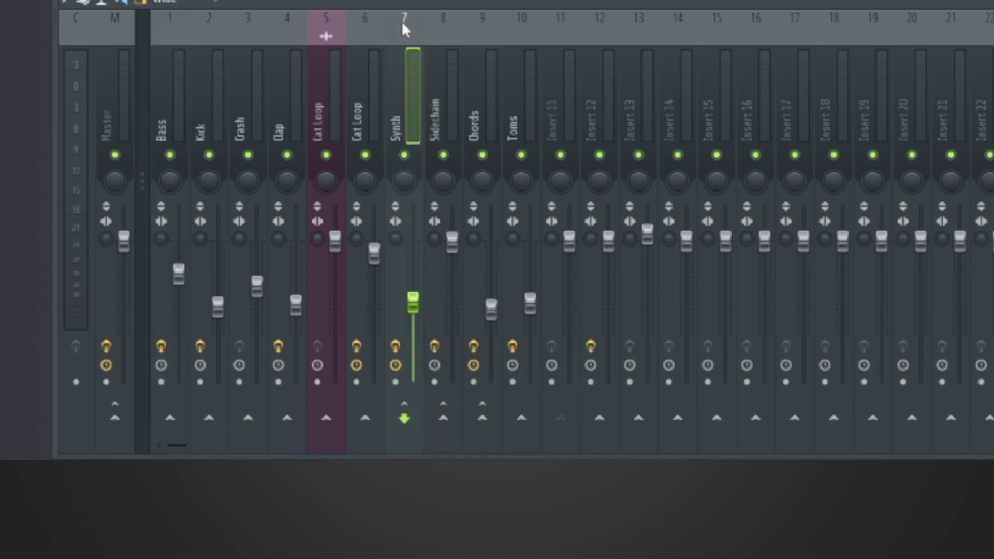
{"action": "right_click", "coordinate": [445, 420]}
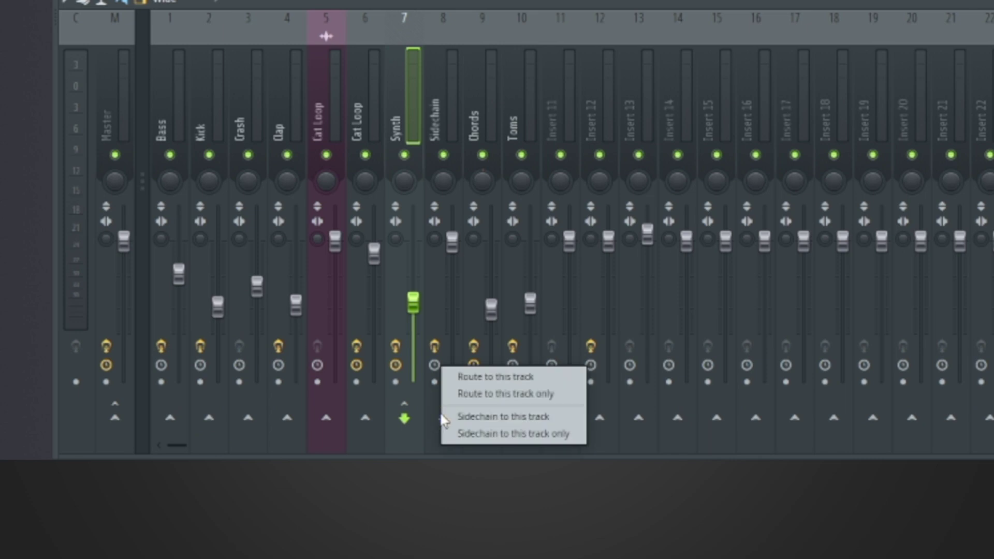
{"action": "left_click", "coordinate": [477, 379]}
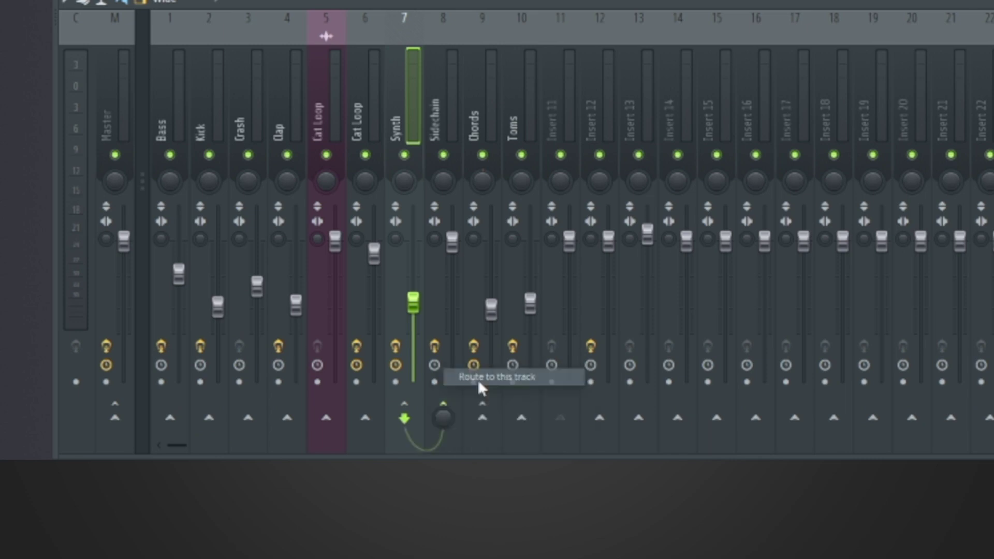
{"action": "left_click", "coordinate": [482, 20]}
{"action": "right_click", "coordinate": [445, 419]}
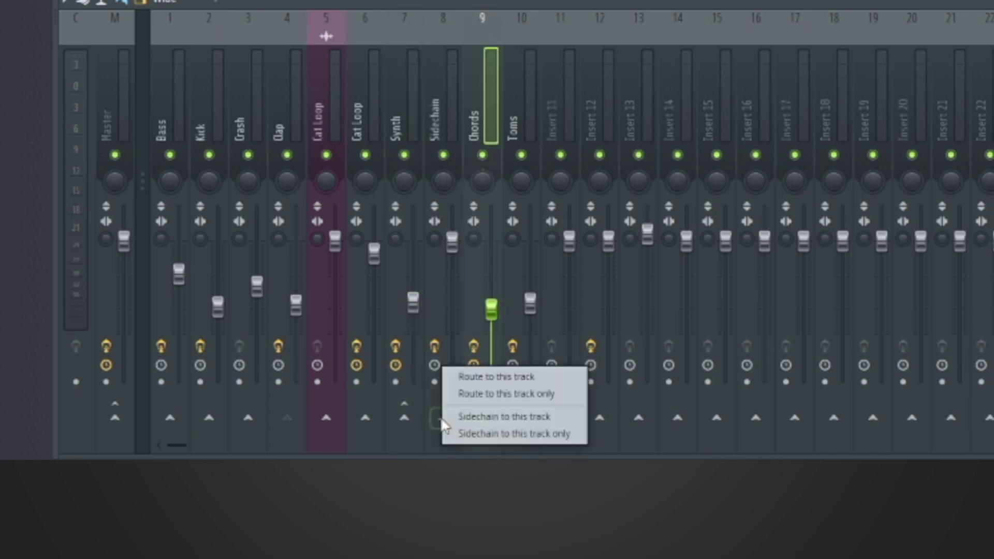
{"action": "left_click", "coordinate": [463, 380]}
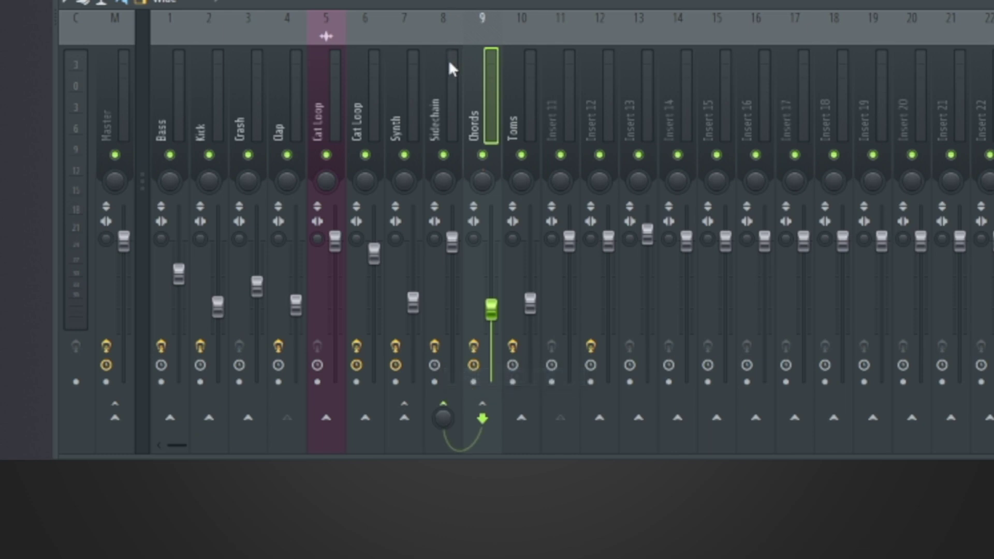
Route the Sidechain insert to the Master track.
{"action": "left_click", "coordinate": [448, 20]}
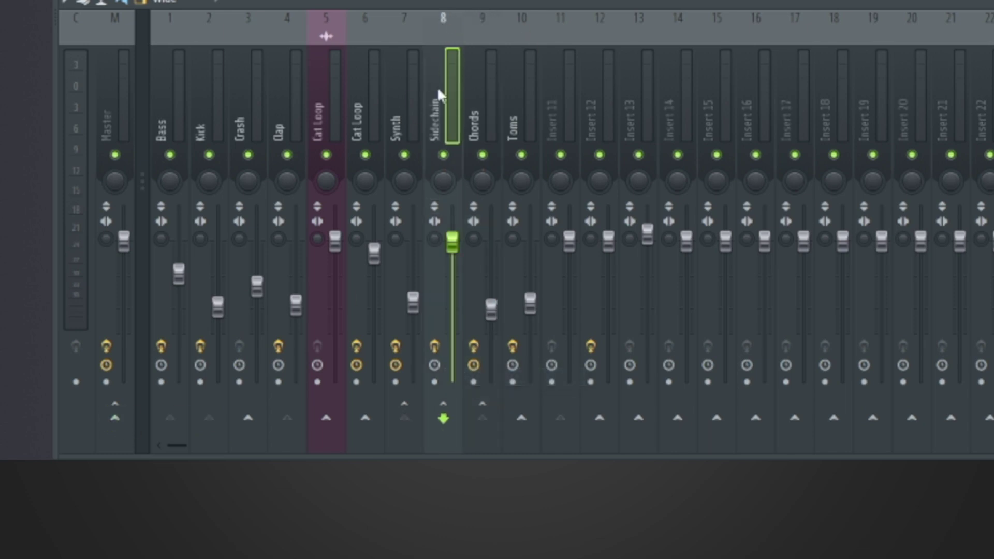
{"action": "right_click", "coordinate": [120, 428]}
{"action": "left_click", "coordinate": [181, 376]}
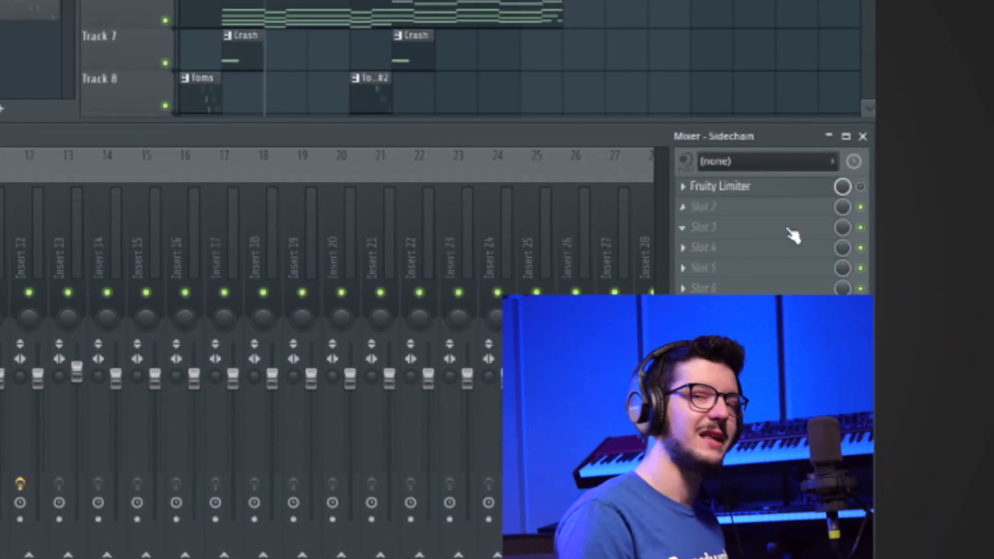
Load Fruity Limiter into an empty effect slot on the Sidechain track.
{"action": "left_click", "coordinate": [728, 223]}
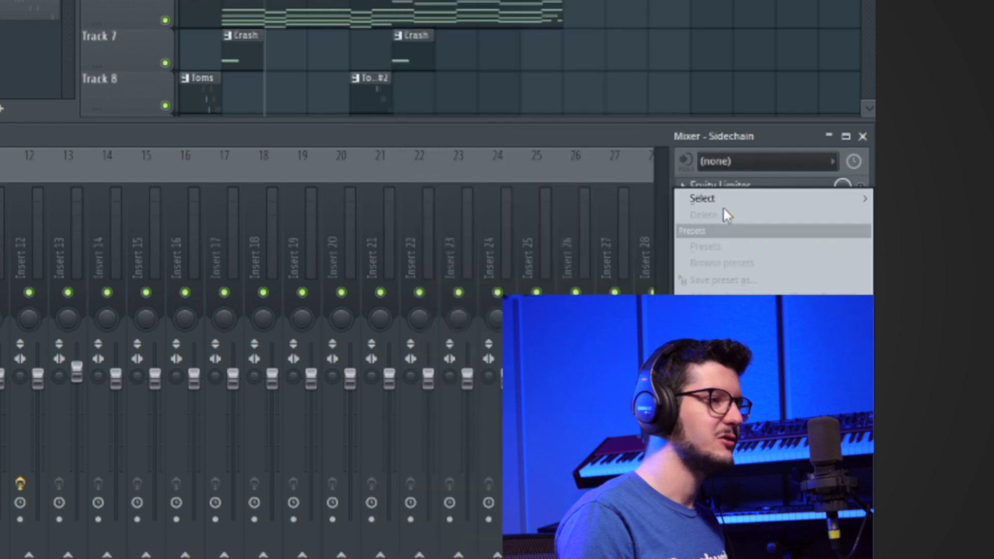
{"action": "mouse_move", "coordinate": [726, 197]}
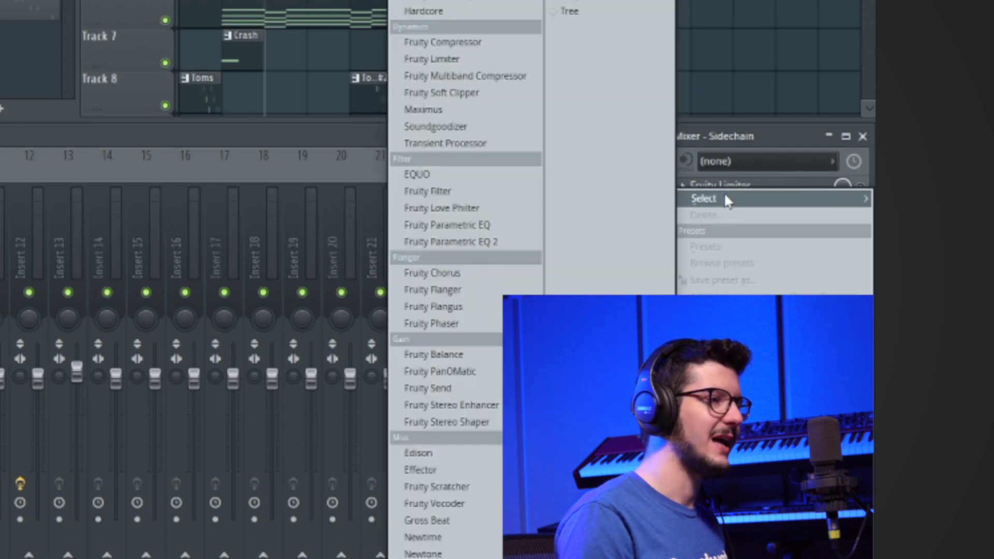
{"action": "left_click", "coordinate": [480, 57]}
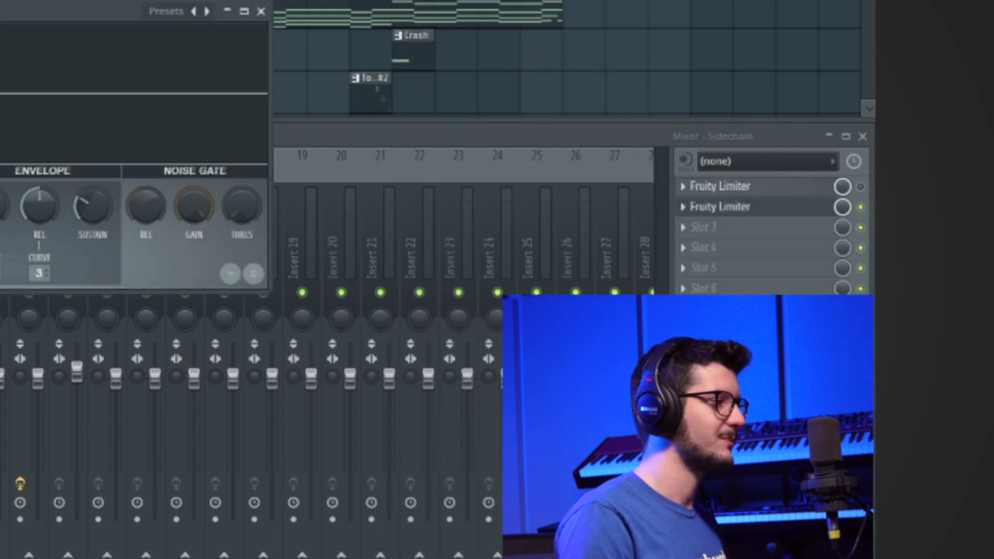
{"action": "left_click_drag", "start_coordinate": [151, 133], "coordinate": [214, 162]}
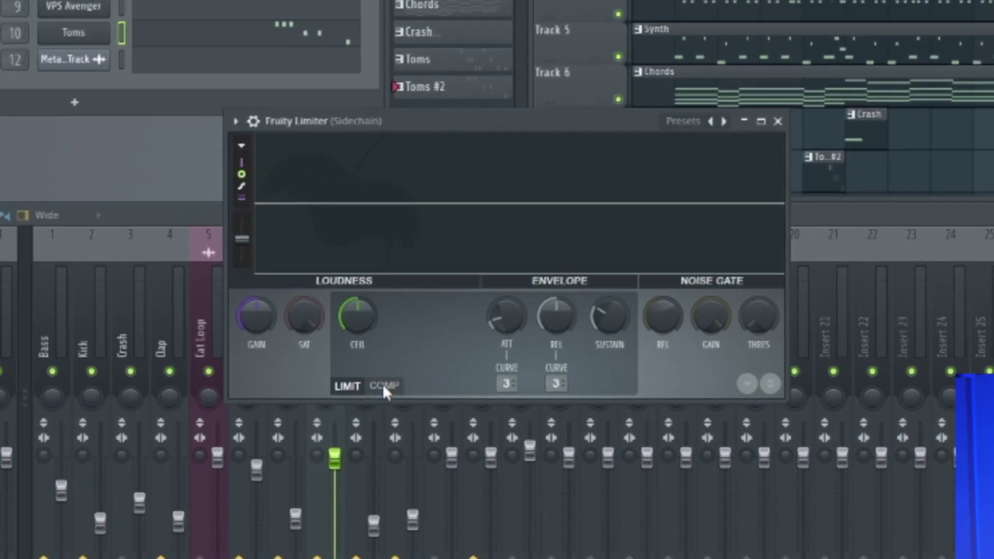
Switch the limiter to COMP mode and pick the Kick as sidechain source.
{"action": "left_click", "coordinate": [108, 337]}
{"action": "left_click", "coordinate": [560, 384]}
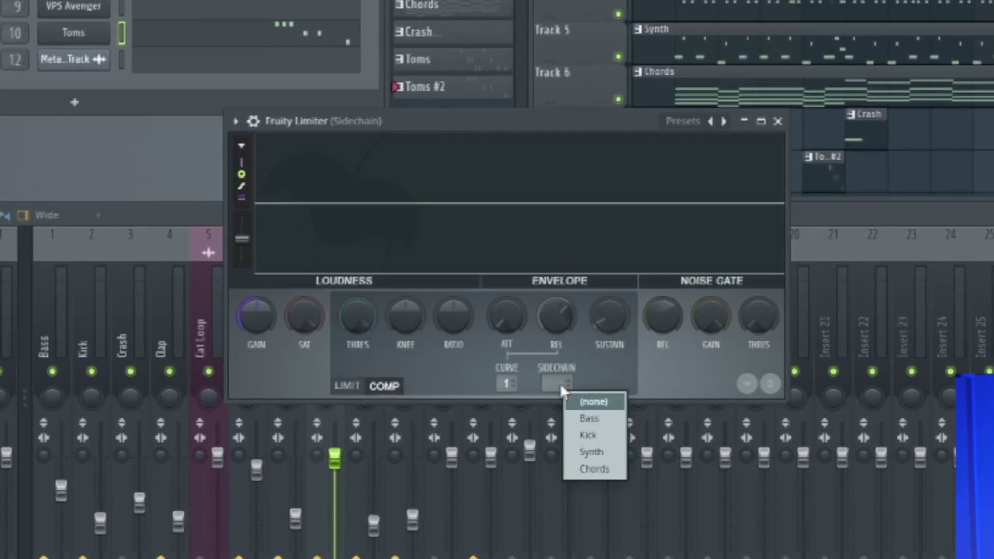
{"action": "left_click", "coordinate": [601, 433]}
Pull the compressor threshold down and play the song to hear the kick ducking.
{"action": "left_click_drag", "start_coordinate": [357, 316], "coordinate": [358, 357]}
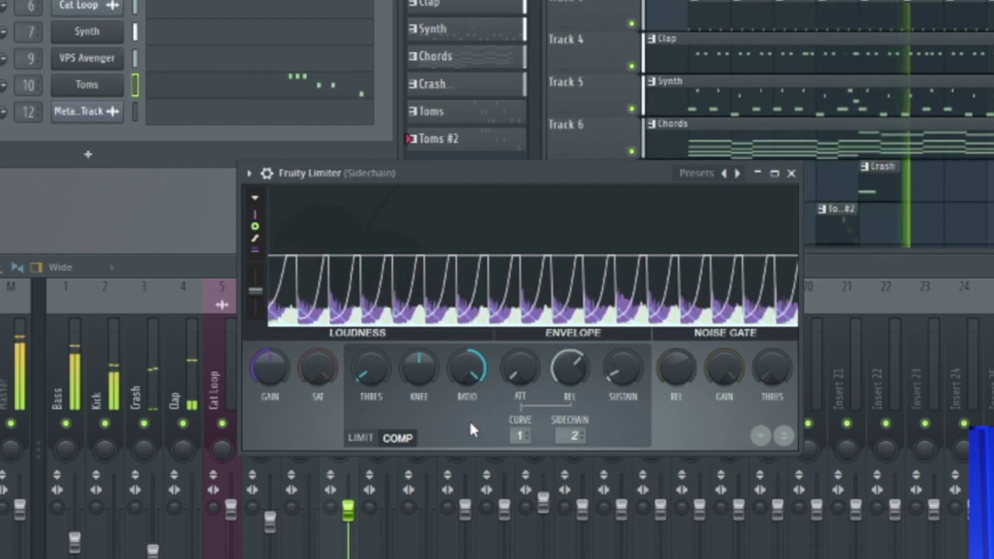
{"action": "key", "text": "space"}
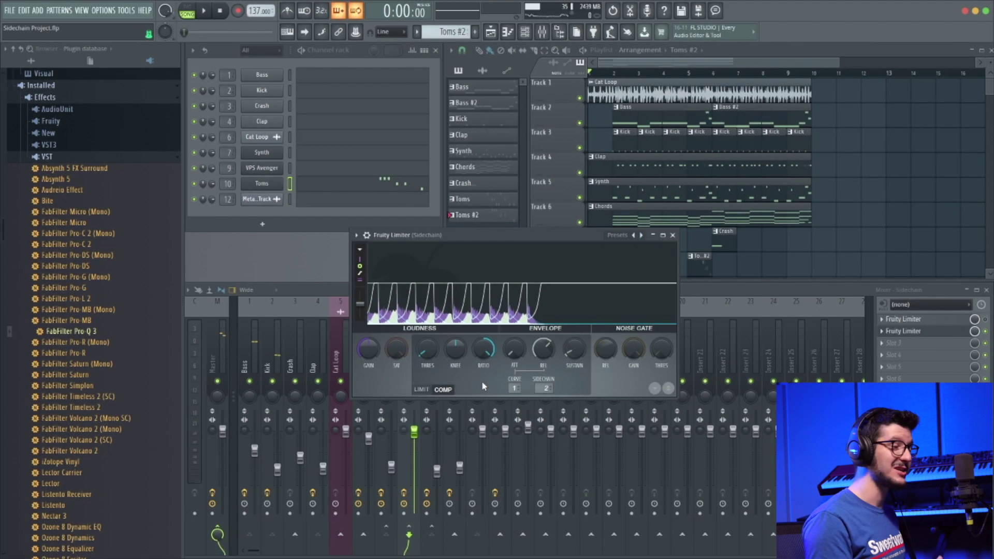
{"action": "key", "text": "space"}
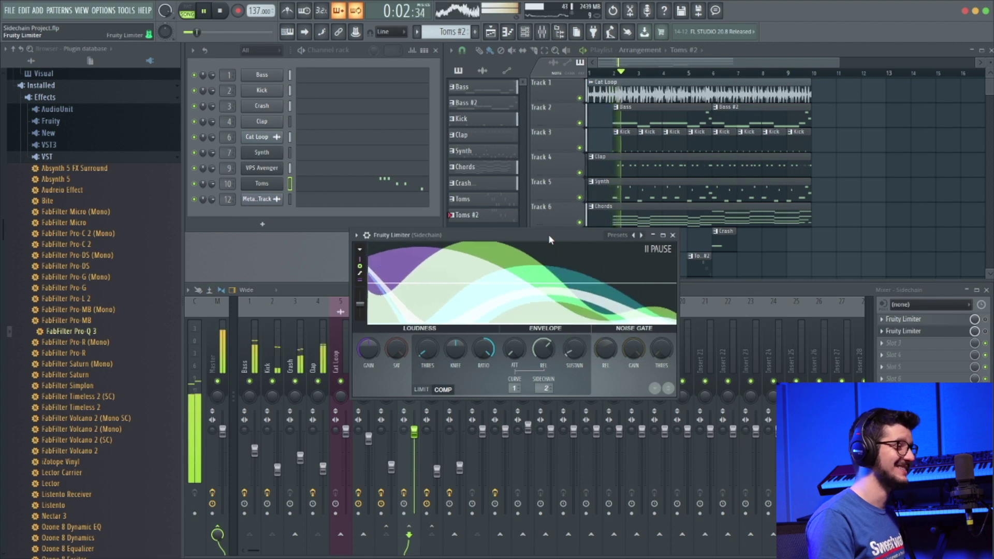
{"action": "key", "text": "space"}
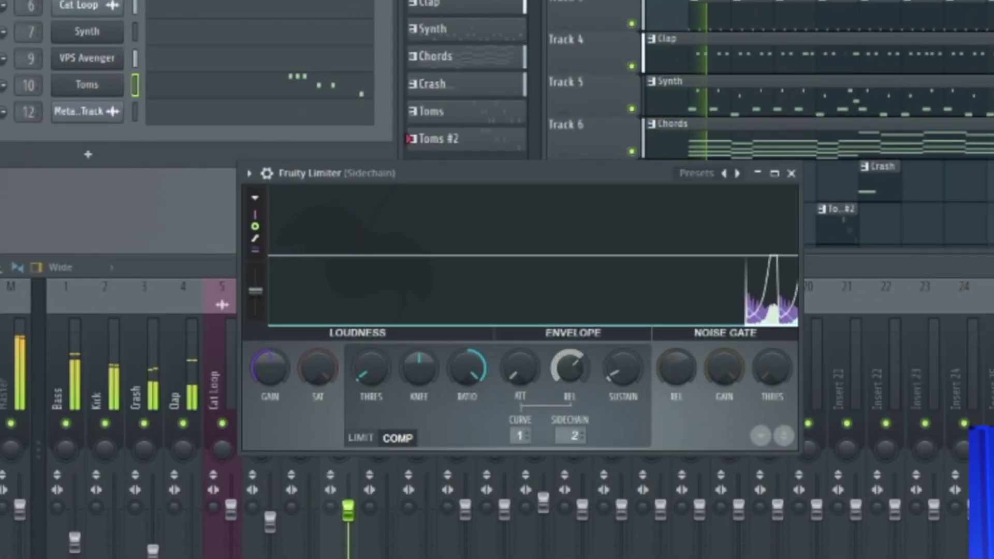
Try a short compressor release, then raise it back to about 519.81 ms and replay.
{"action": "left_click_drag", "start_coordinate": [569, 367], "coordinate": [569, 385]}
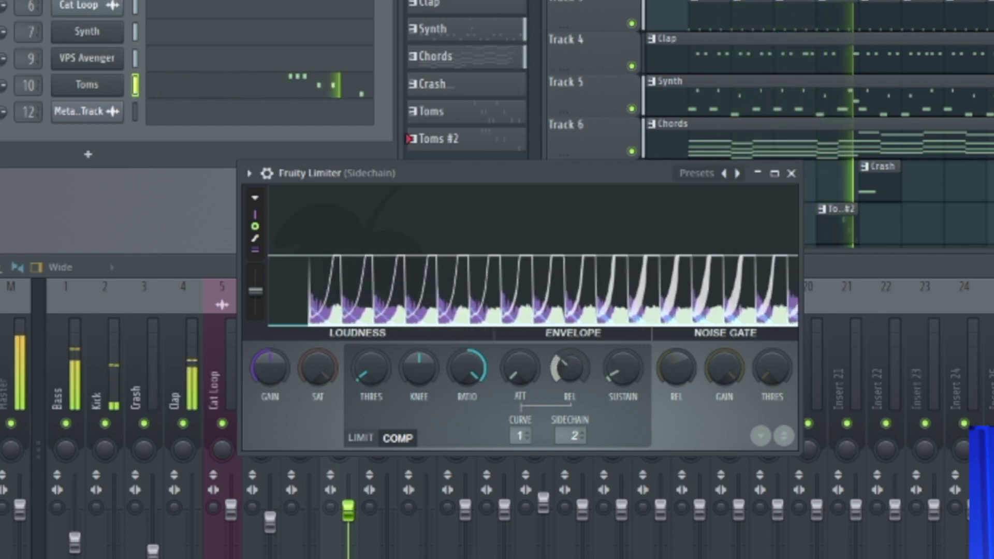
{"action": "mouse_move", "coordinate": [569, 386]}
{"action": "left_mouse_down"}
{"action": "mouse_move", "coordinate": [570, 360]}
{"action": "mouse_move", "coordinate": [574, 372]}
{"action": "left_mouse_up"}
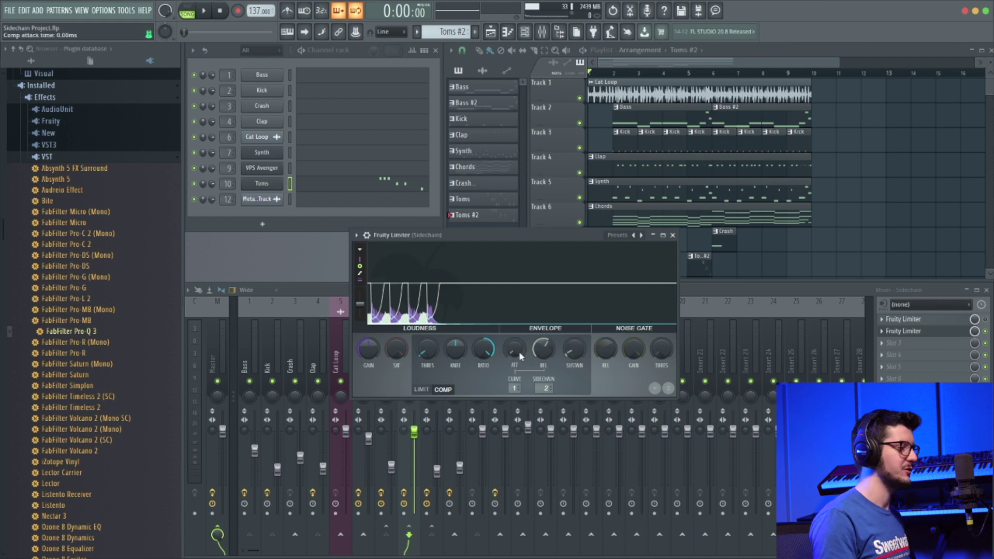
{"action": "key", "text": "space"}
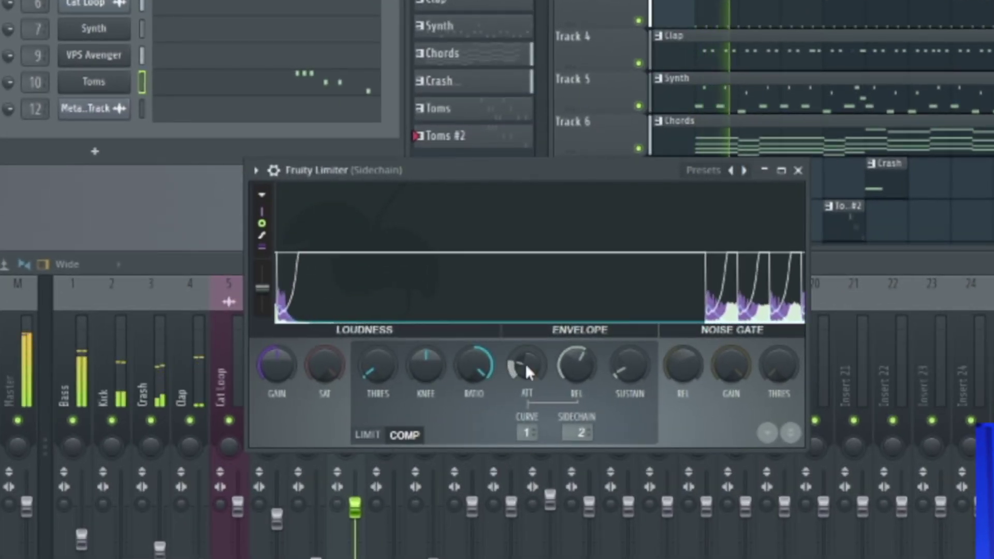
Audition a slower compressor attack, then return attack to 0 ms and stop playback.
{"action": "left_click_drag", "start_coordinate": [523, 362], "coordinate": [524, 326]}
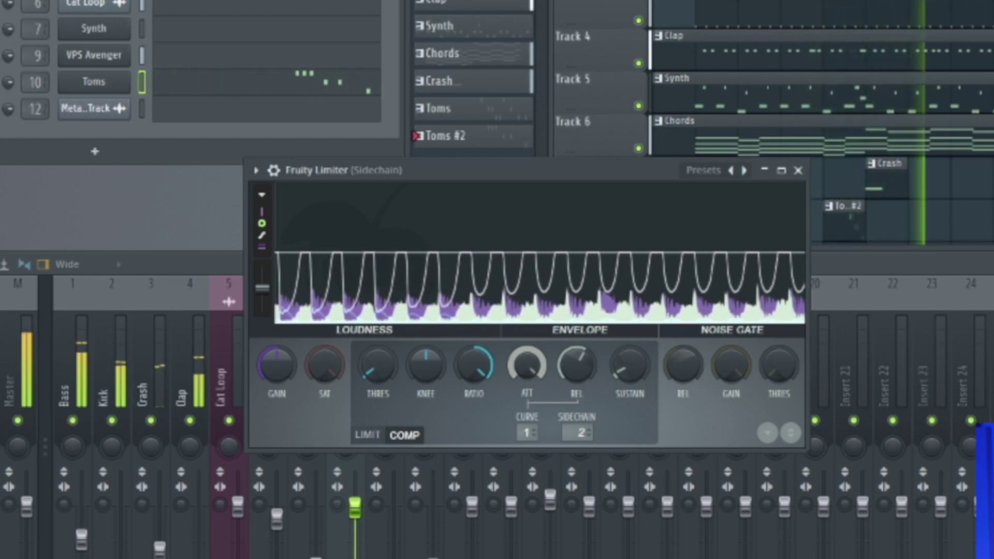
{"action": "left_click_drag", "start_coordinate": [525, 364], "coordinate": [525, 394]}
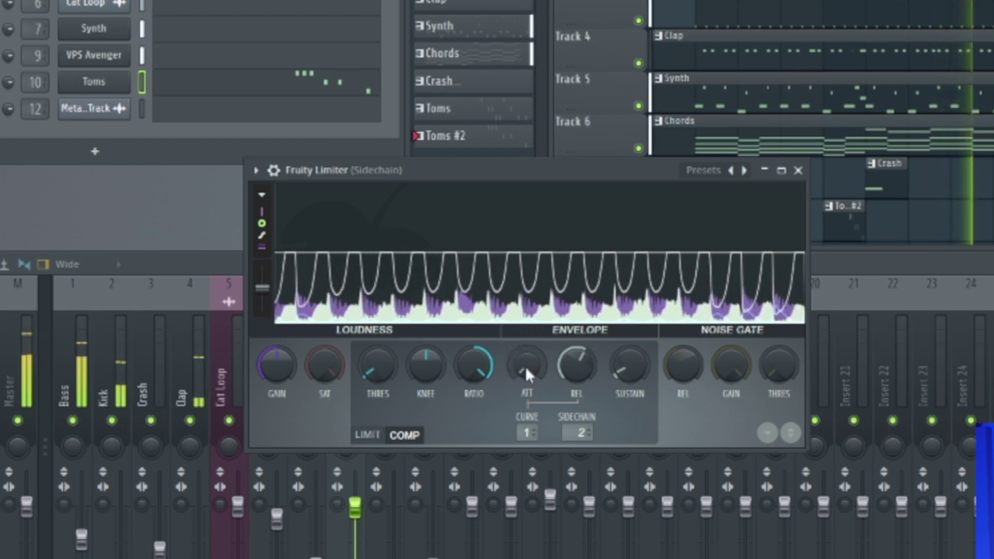
{"action": "key", "text": "space"}
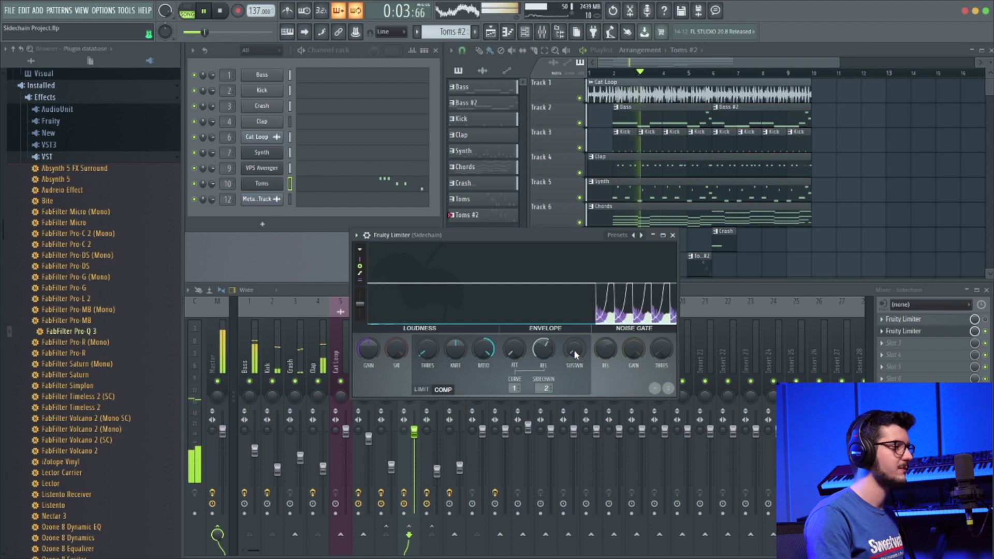
Audition a shorter sustain, then set the compressor sustain to about 142.77 ms.
{"action": "key", "text": "space"}
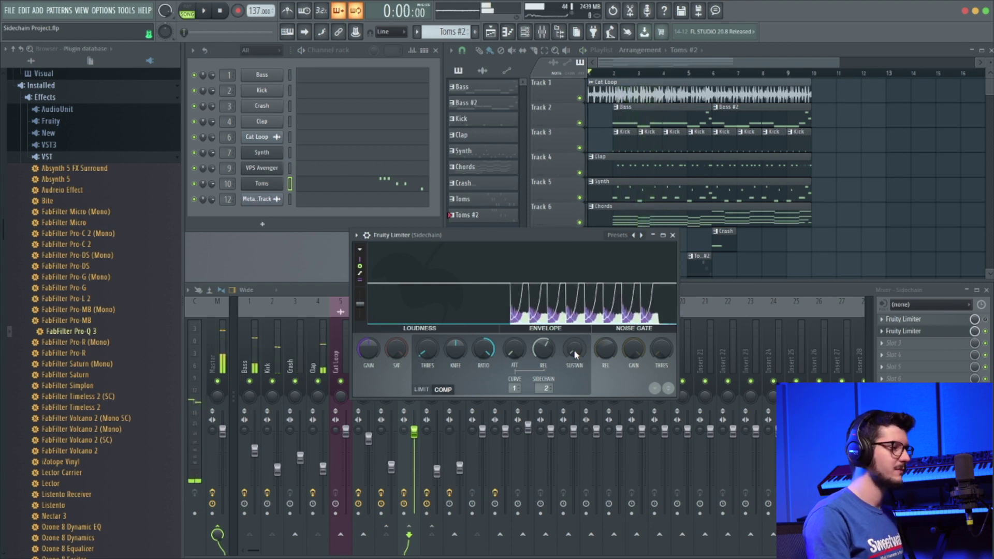
{"action": "left_click_drag", "start_coordinate": [574, 350], "coordinate": [574, 362]}
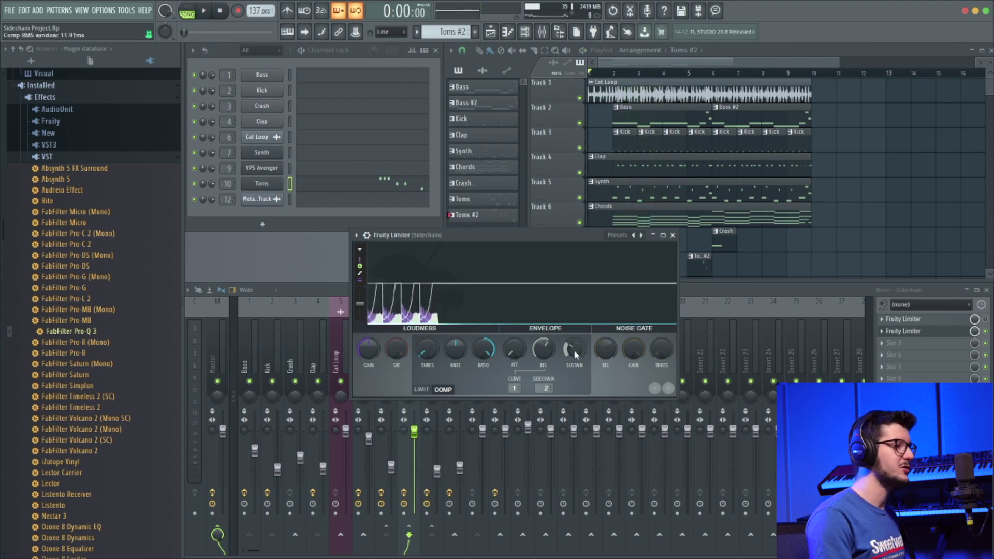
{"action": "key", "text": "space"}
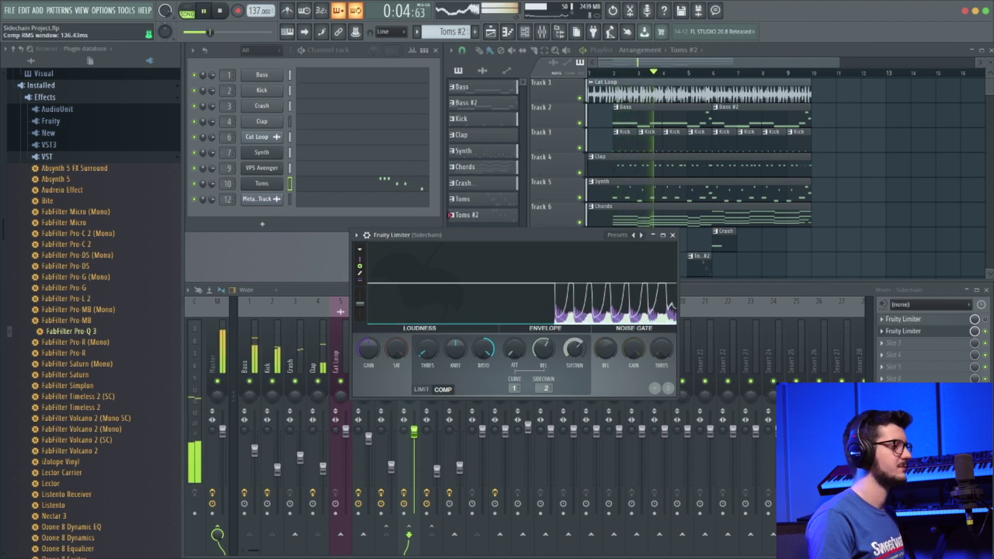
{"action": "left_click_drag", "start_coordinate": [573, 349], "coordinate": [573, 348]}
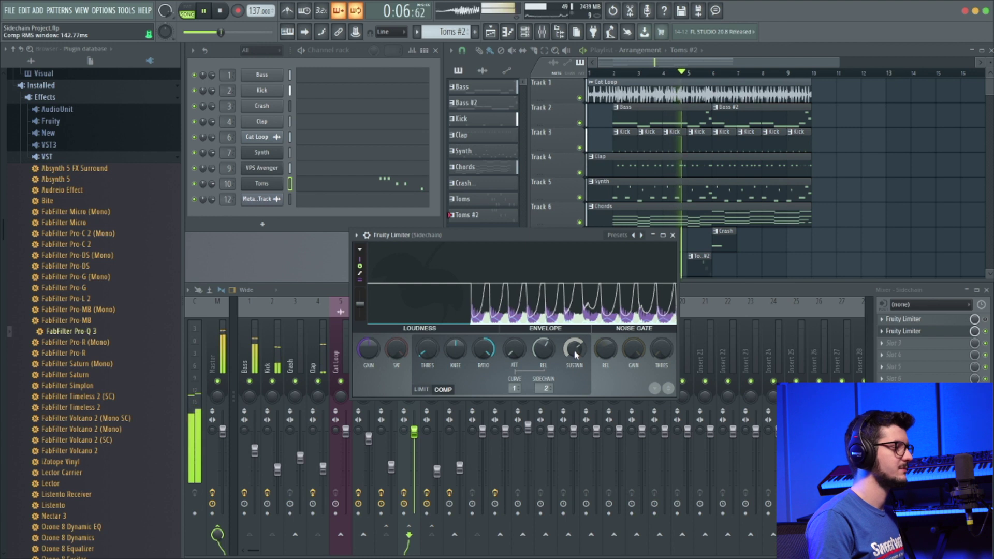
{"action": "key", "text": "space"}
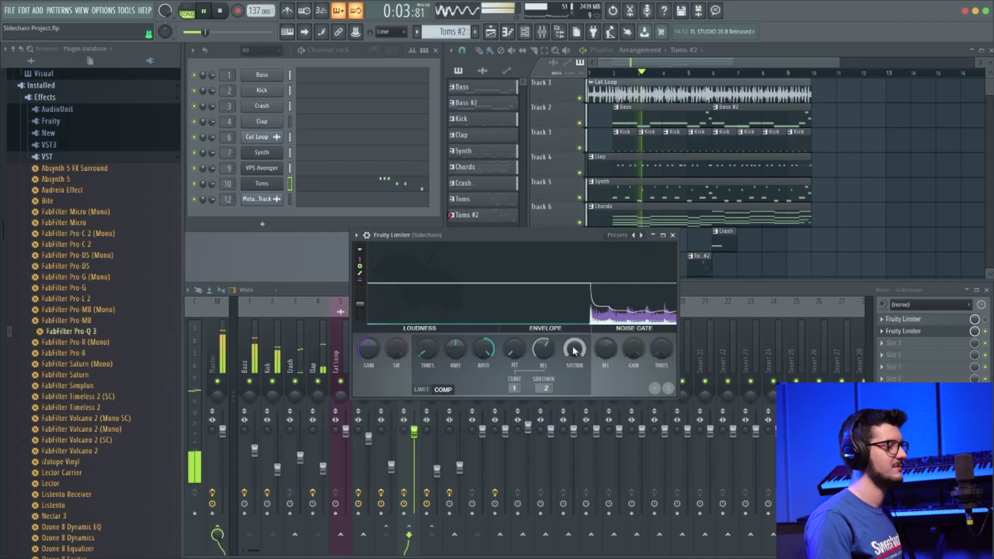
{"action": "key", "text": "space"}
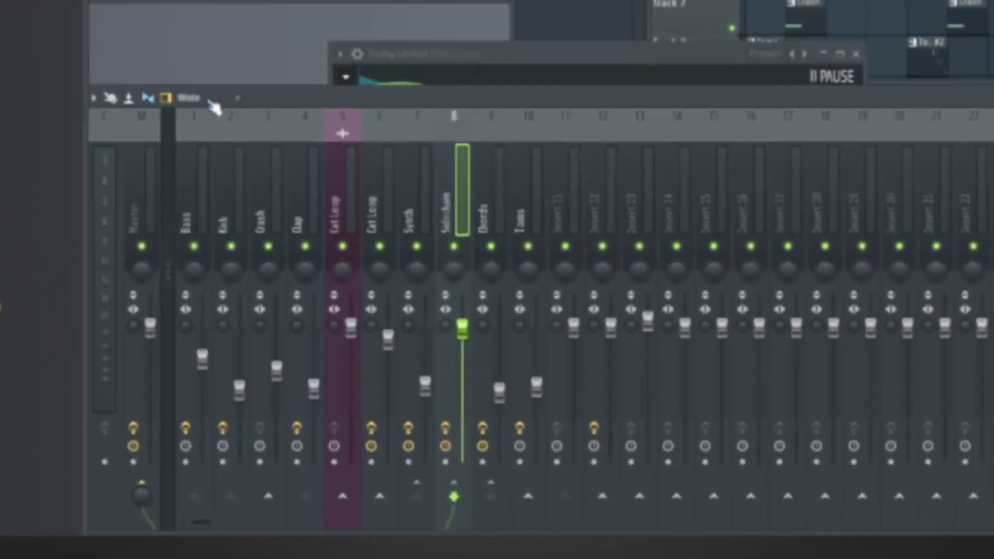
Set the Bass track's send into the Sidechain insert to 116%.
{"action": "left_click", "coordinate": [189, 128]}
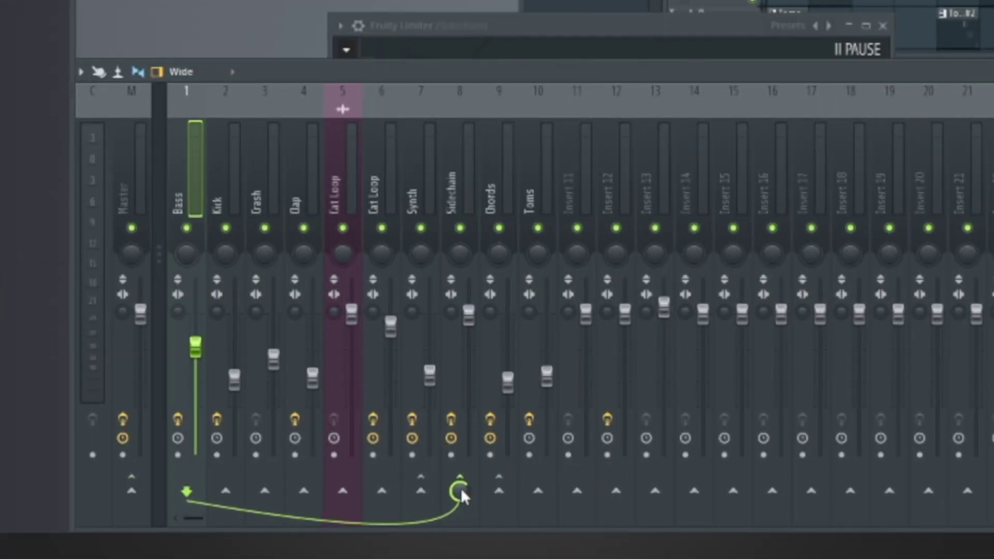
{"action": "left_click_drag", "start_coordinate": [461, 488], "coordinate": [461, 512]}
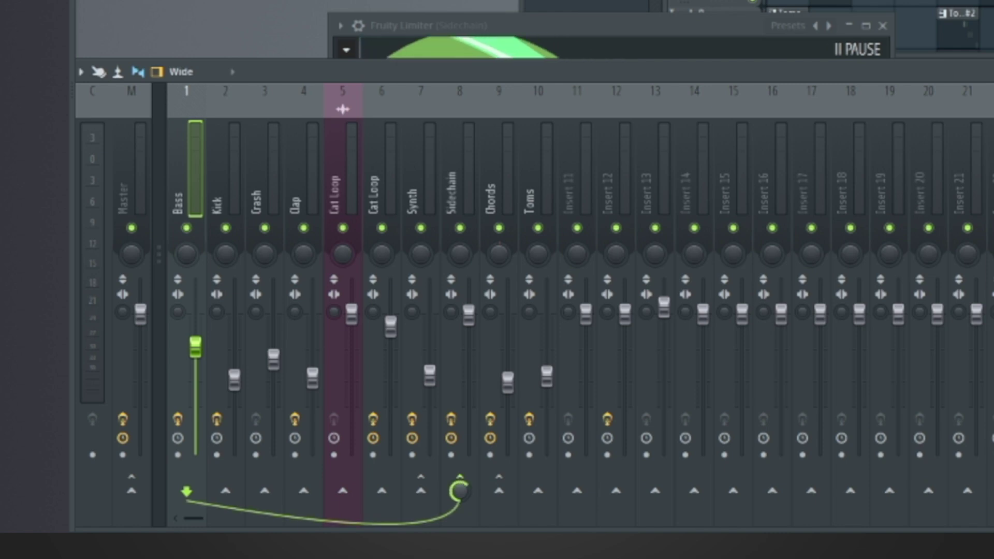
{"action": "mouse_move", "coordinate": [460, 490]}
{"action": "left_mouse_down"}
{"action": "mouse_move", "coordinate": [460, 477]}
{"action": "mouse_move", "coordinate": [461, 489]}
{"action": "left_mouse_up"}
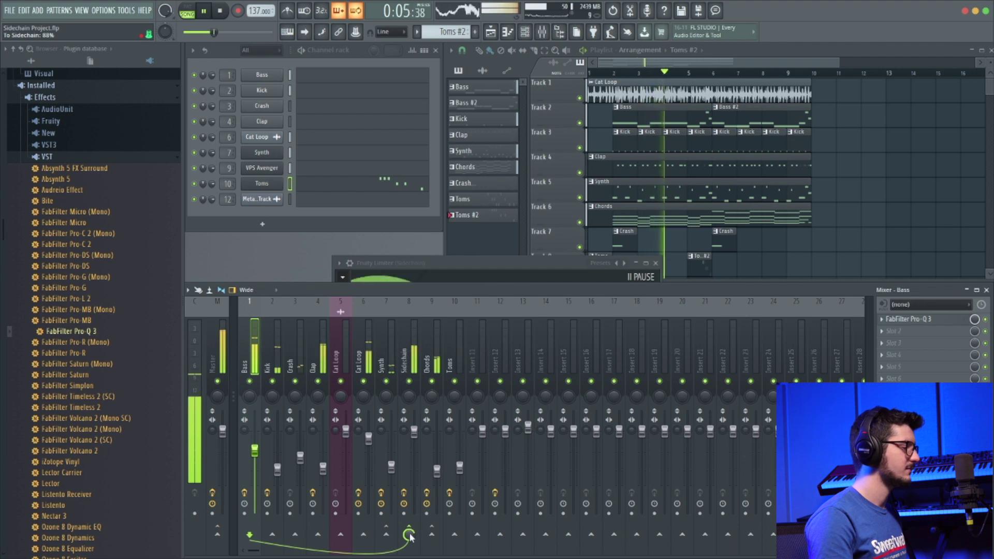
{"action": "mouse_move", "coordinate": [409, 535]}
{"action": "left_mouse_down"}
{"action": "mouse_move", "coordinate": [409, 526]}
{"action": "mouse_move", "coordinate": [409, 550]}
{"action": "left_mouse_up"}
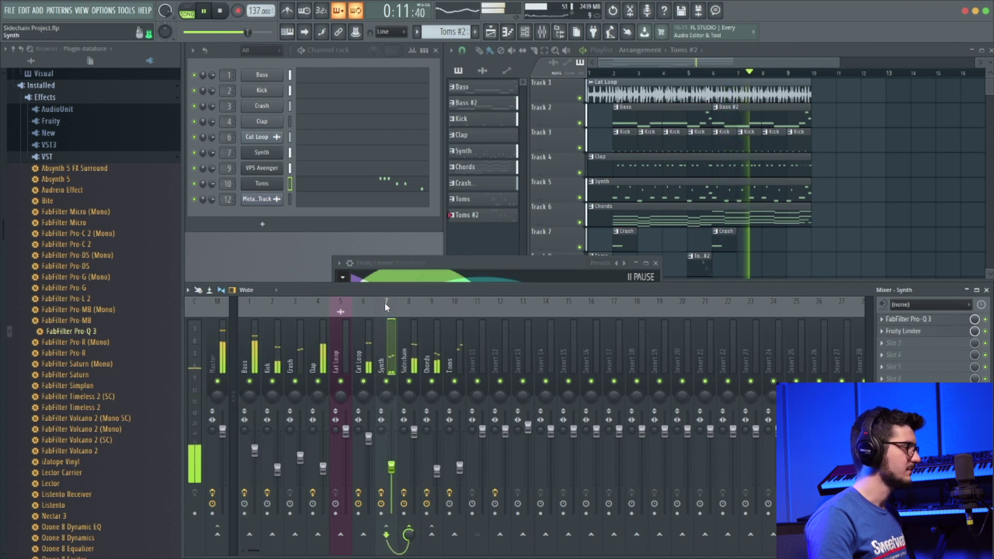
Stop playback and check the Chords and Synth routings to Sidechain.
{"action": "left_click", "coordinate": [430, 301]}
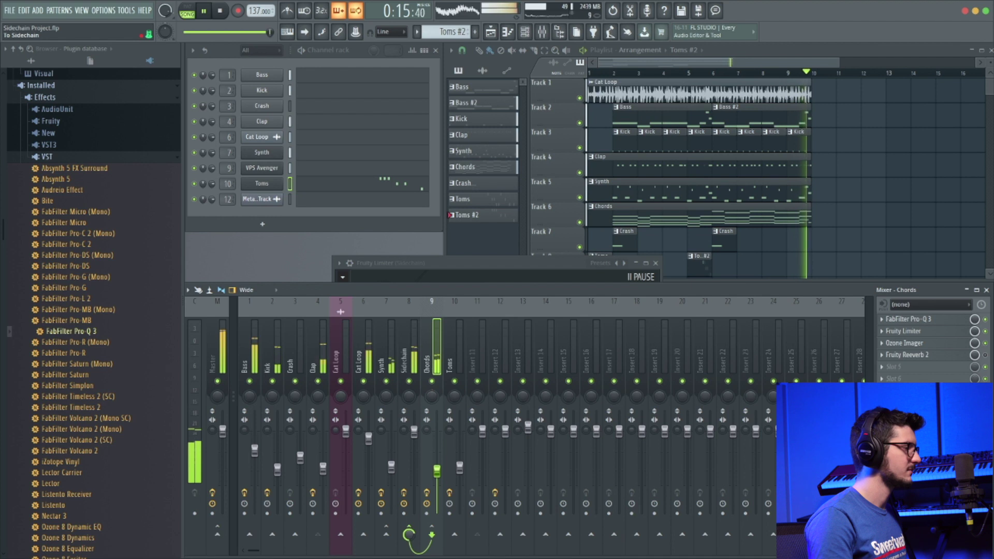
{"action": "key", "text": "space"}
{"action": "left_click", "coordinate": [386, 358]}
Select the Bass insert to adjust its send into the Sidechain track.
{"action": "left_click", "coordinate": [249, 303]}
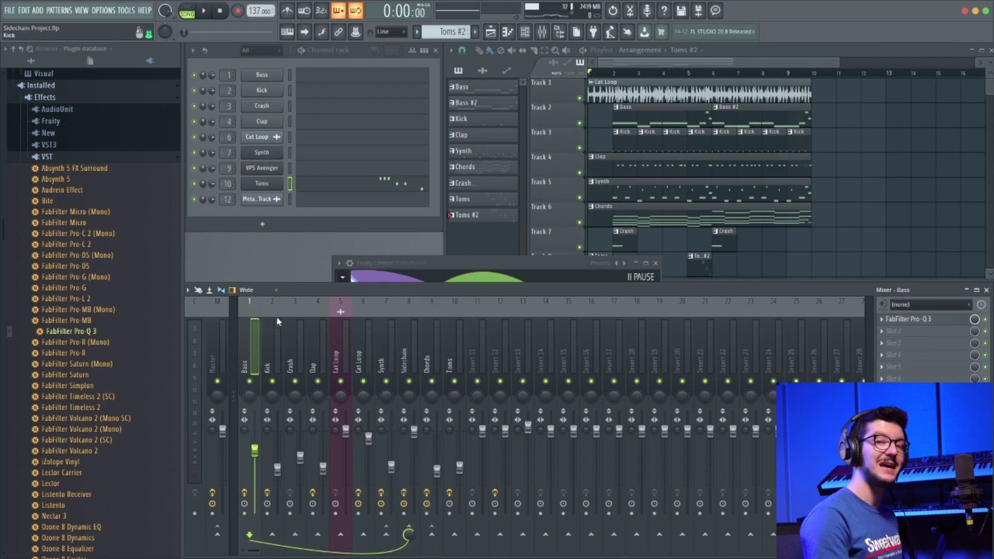